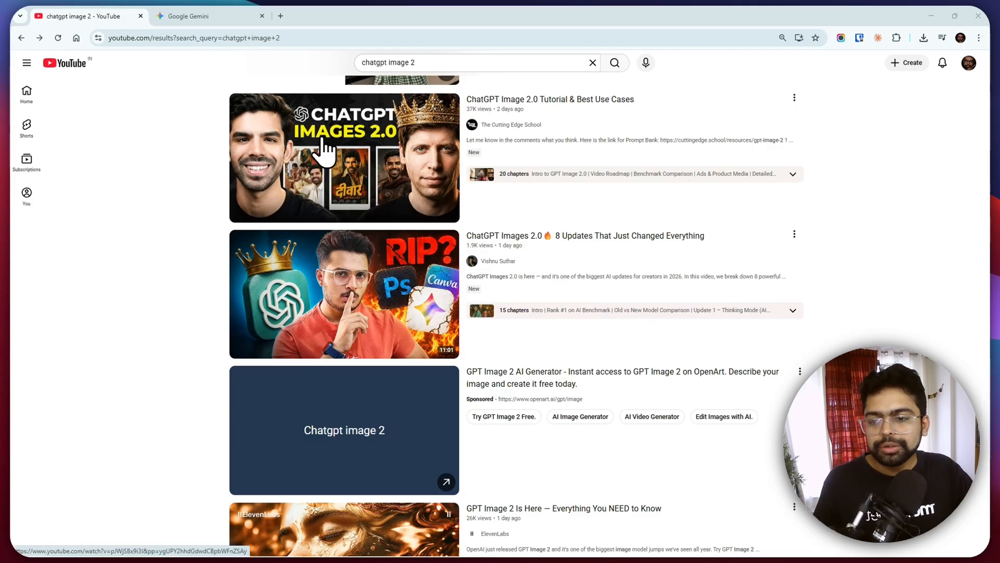
Open the "ChatGPT Image 2.0 Tutorial & Best Use Cases" video and copy its URL
click(348, 139)
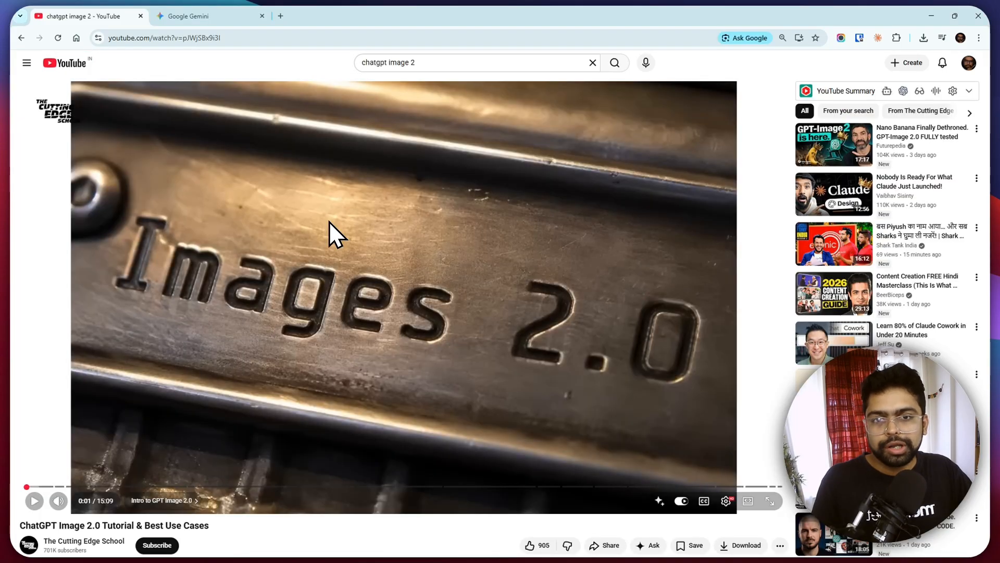
right_click(329, 221)
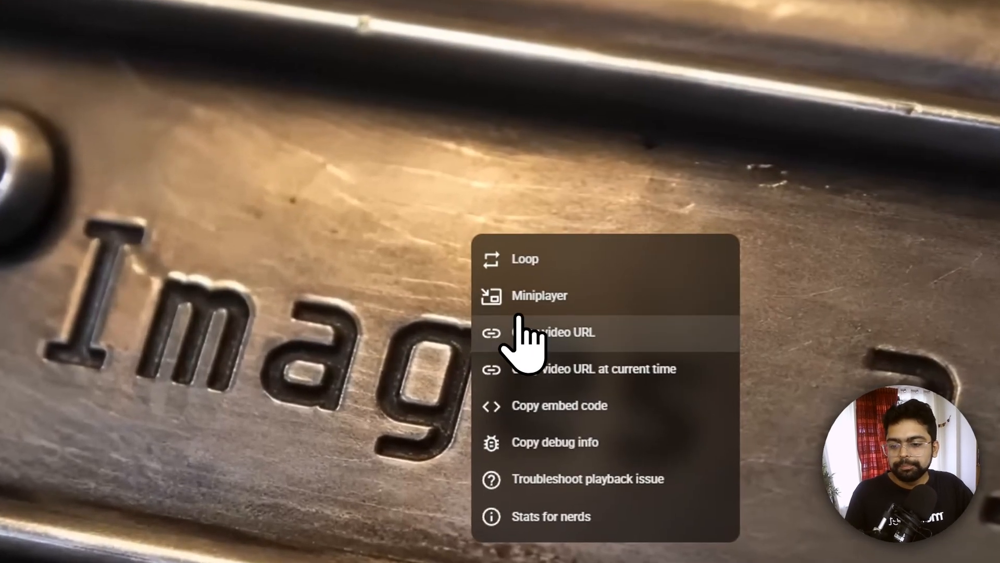
click(357, 276)
Switch to Gemini and submit the video link with "Summarize the complete video in bullet points along with the references/examples (if present)"
click(223, 17)
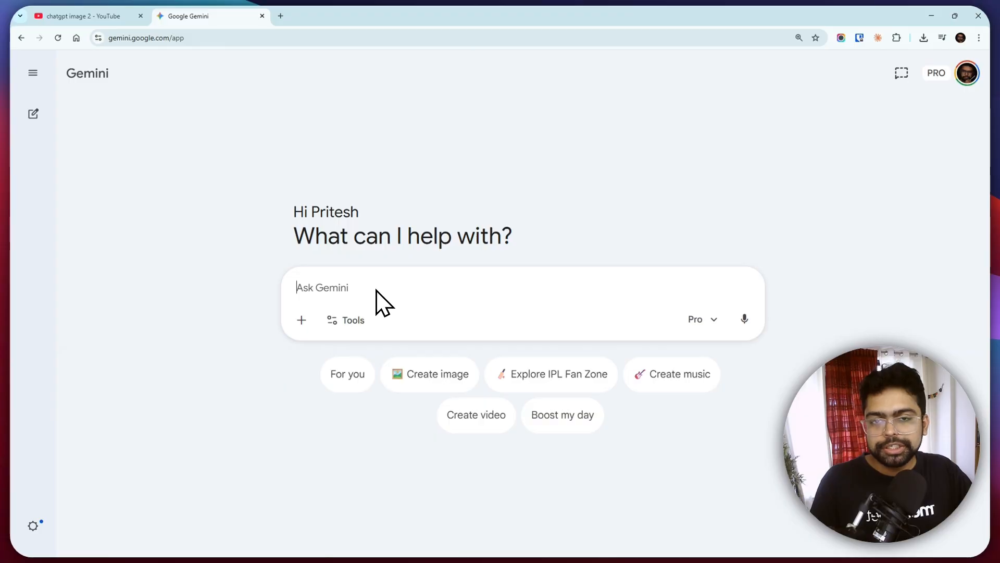
key(ctrl+v)
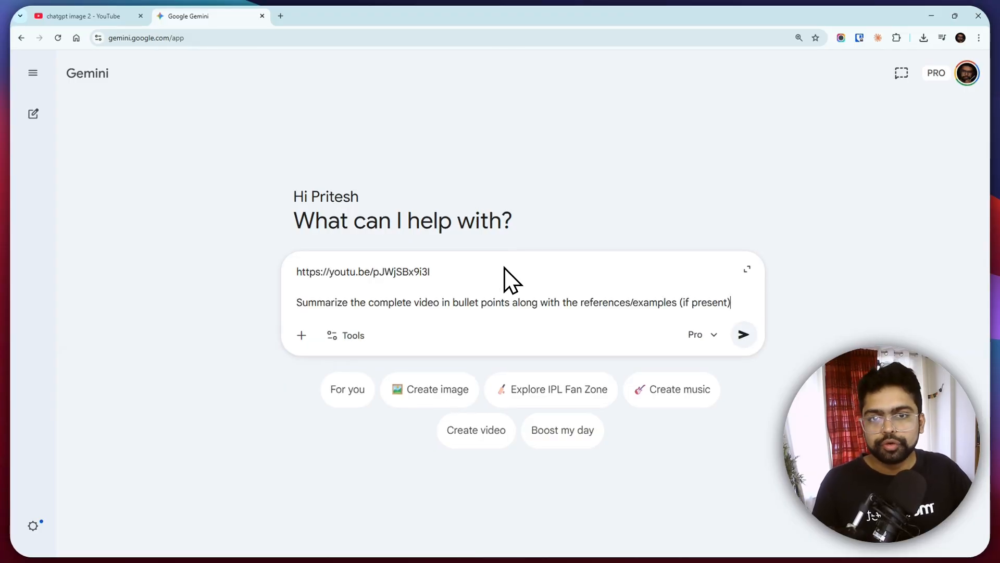
key(Return)
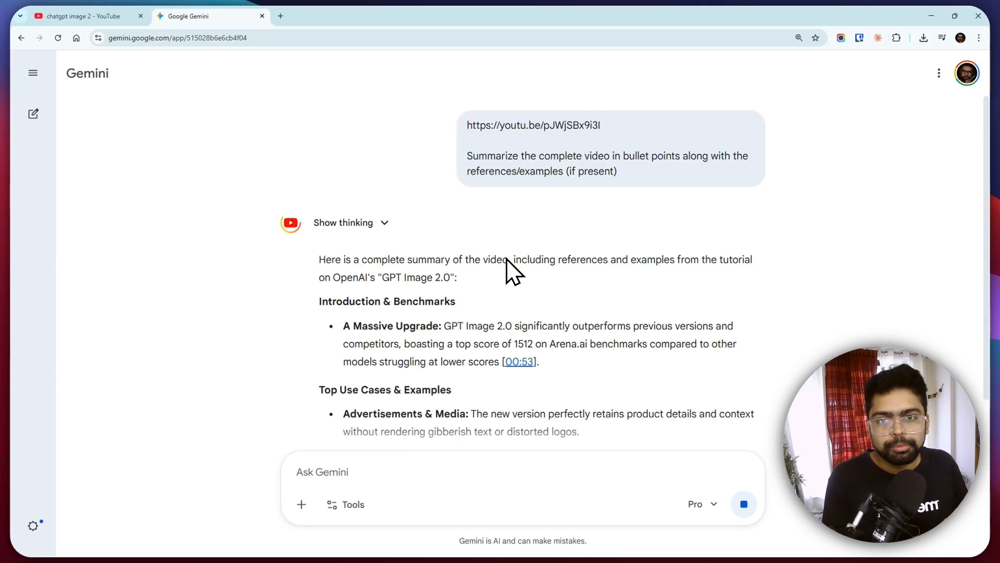
Read through the video summary, from the use cases and examples to the limitations and conclusion, and revisit the manga and storyboarding point
scroll(440, 326, down, 2)
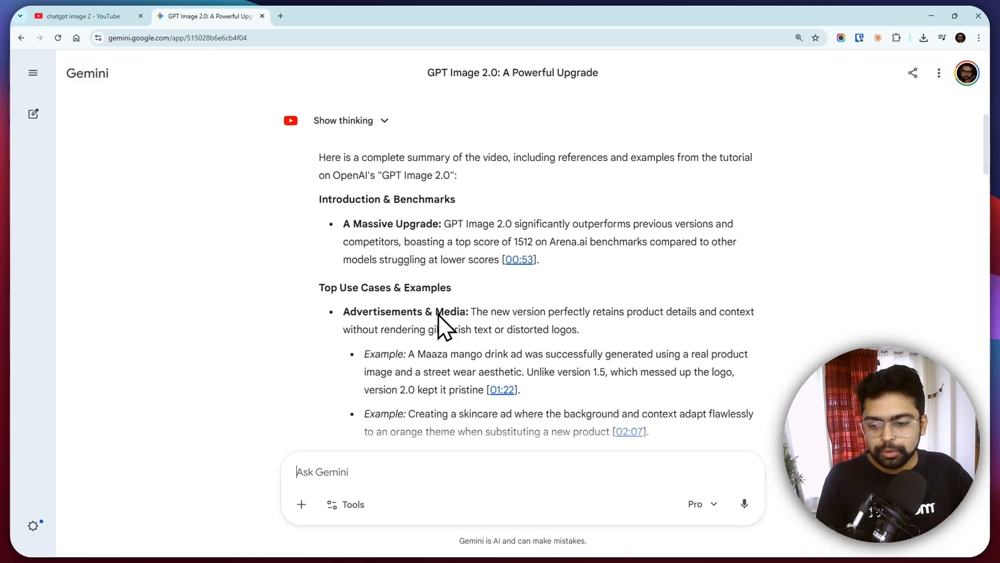
scroll(398, 315, down, 3)
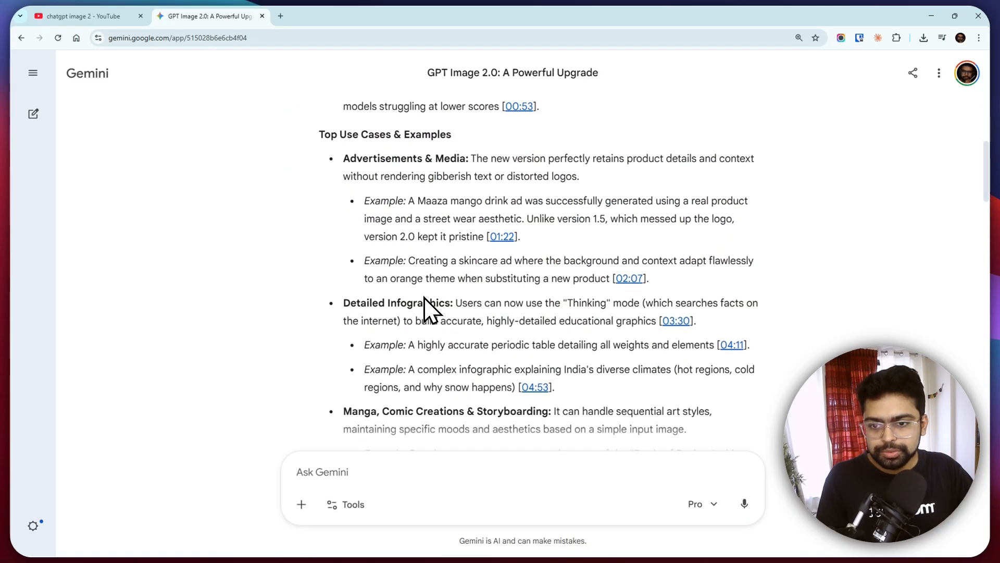
scroll(424, 308, down, 4)
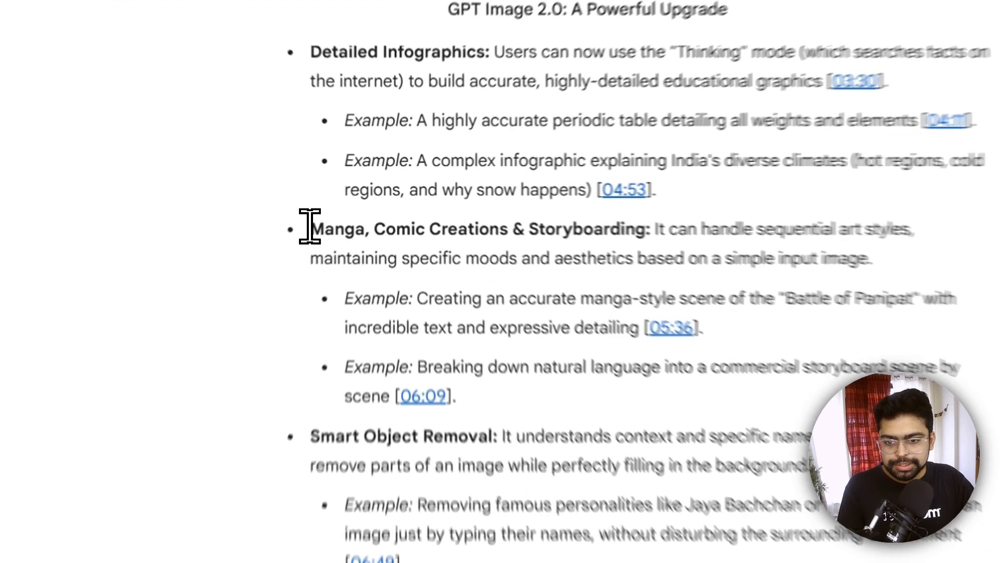
drag(342, 207, 547, 206)
scroll(626, 384, up, 3)
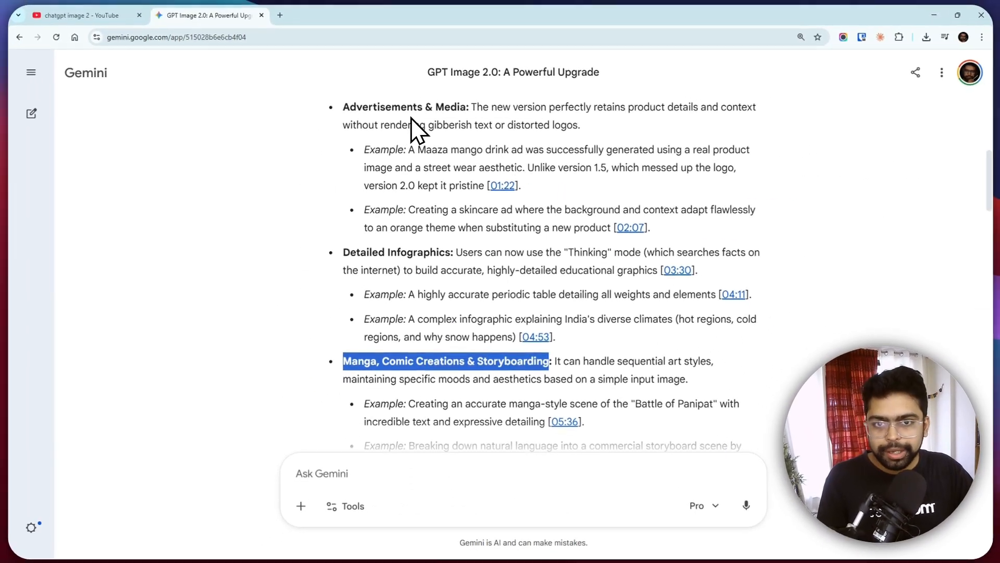
scroll(443, 276, down, 2)
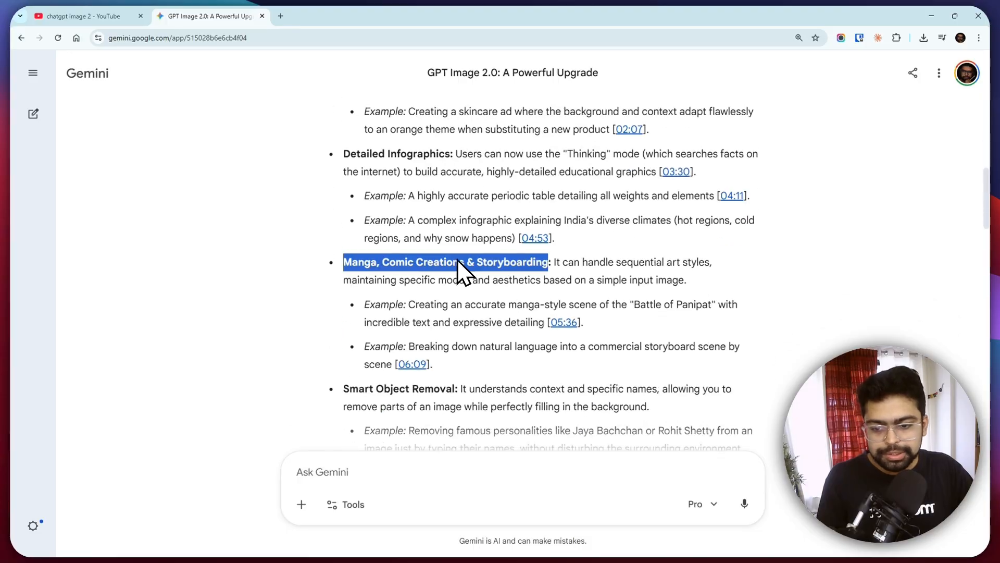
scroll(457, 260, down, 5)
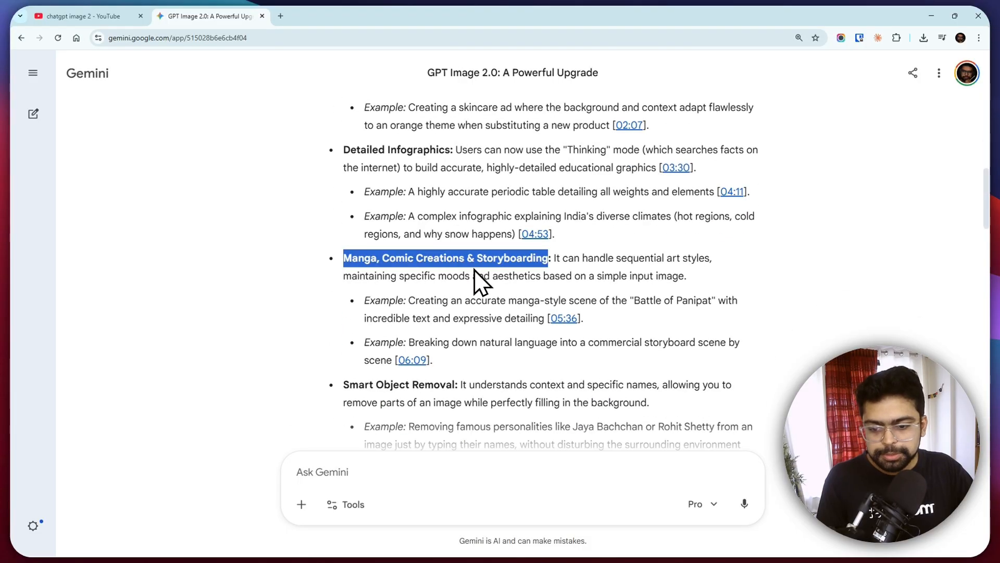
scroll(454, 362, down, 3)
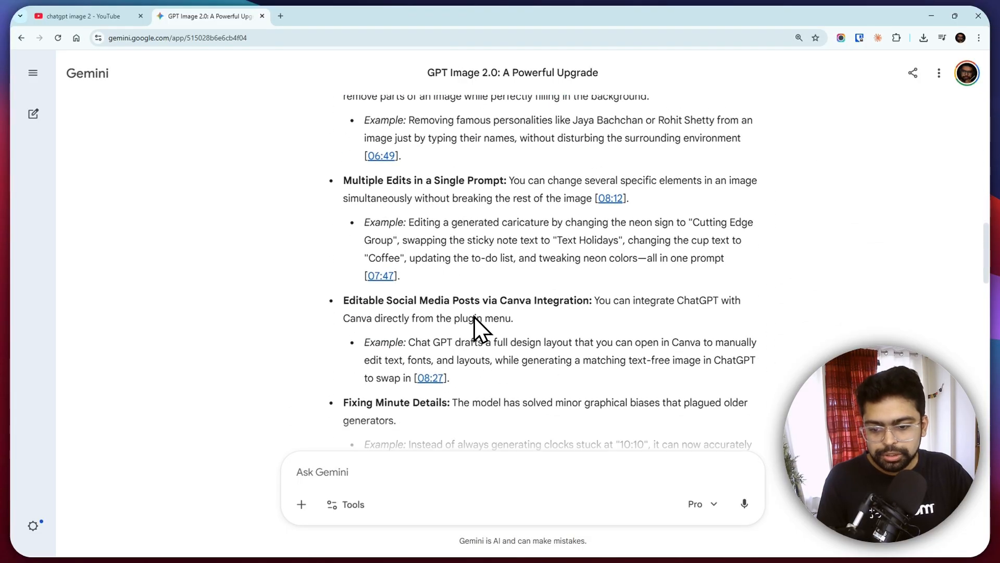
scroll(467, 364, down, 2)
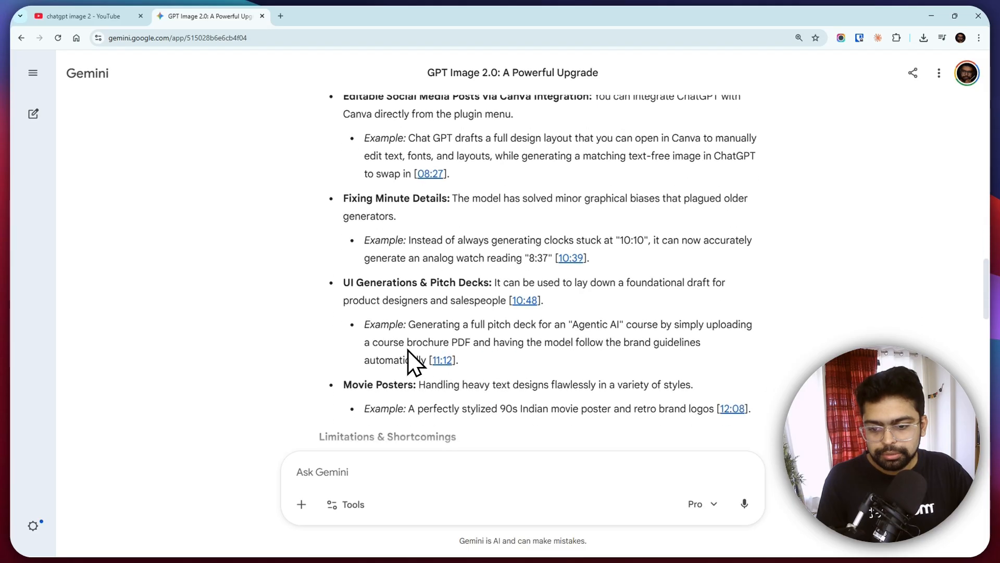
scroll(414, 295, down, 3)
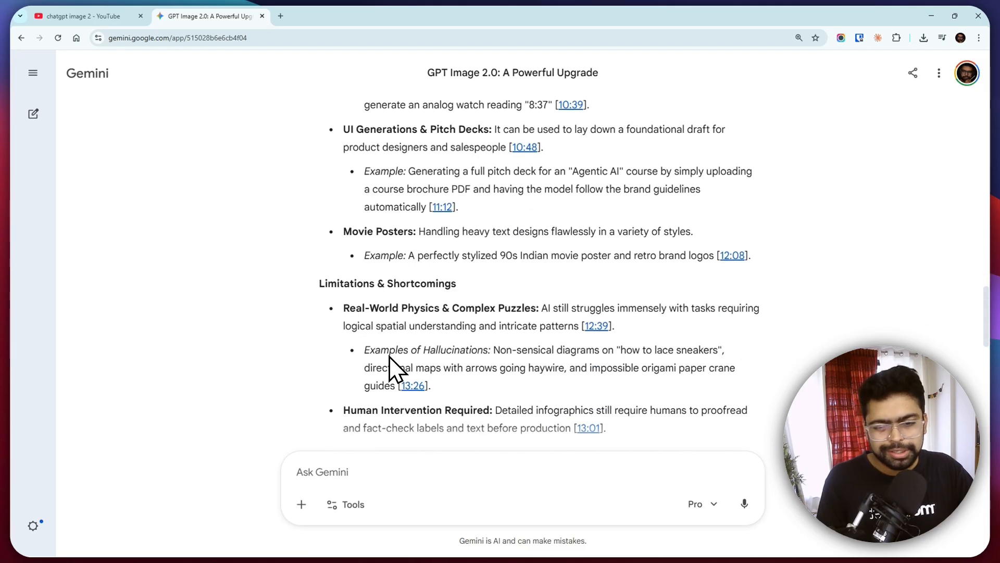
scroll(390, 368, down, 2)
scroll(509, 362, down, 4)
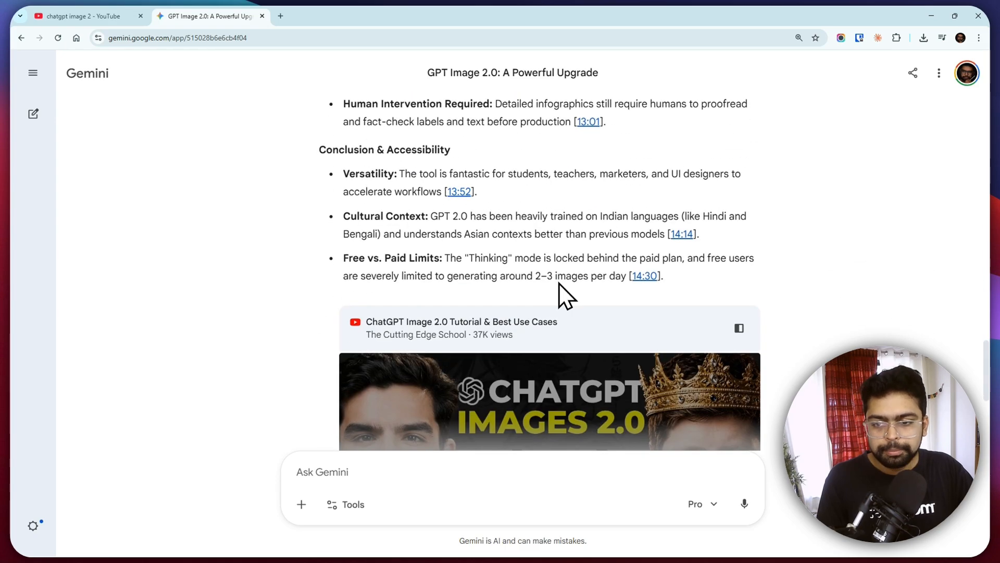
scroll(560, 281, up, 4)
scroll(551, 267, up, 9)
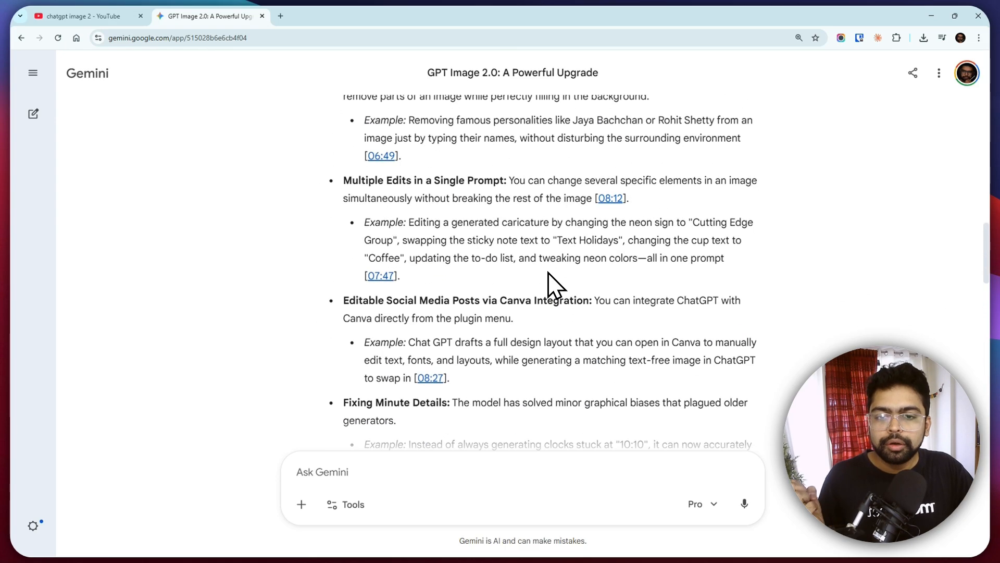
scroll(551, 281, up, 4)
scroll(547, 276, up, 3)
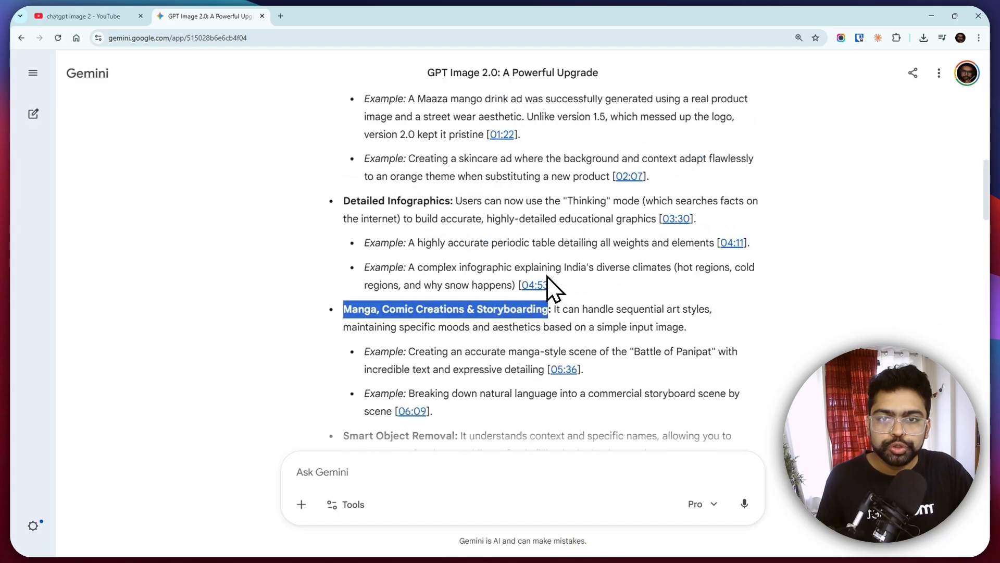
scroll(573, 302, down, 1)
click(597, 319)
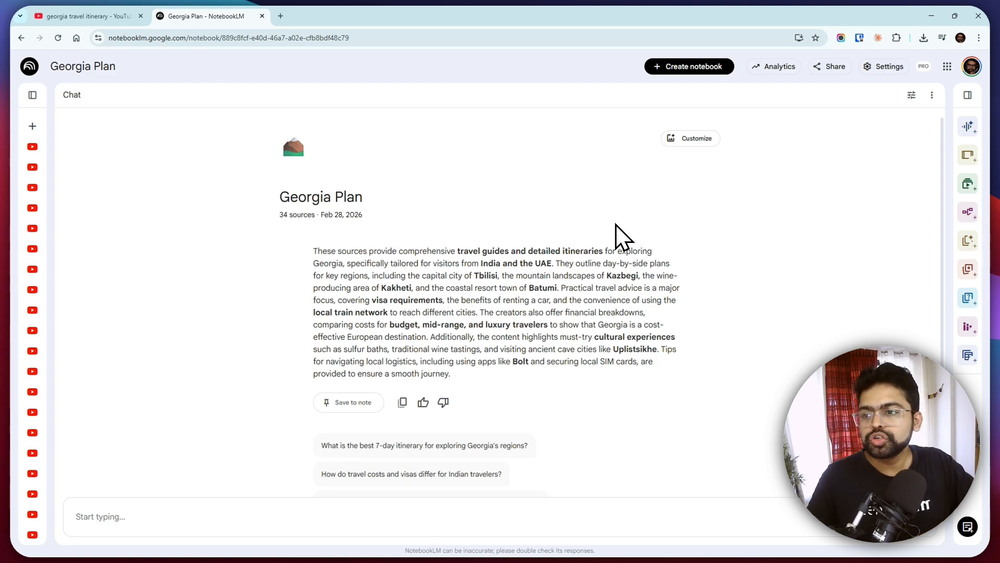
Switch to YouTube and browse the search results for "georgia travel itinerary"
click(107, 19)
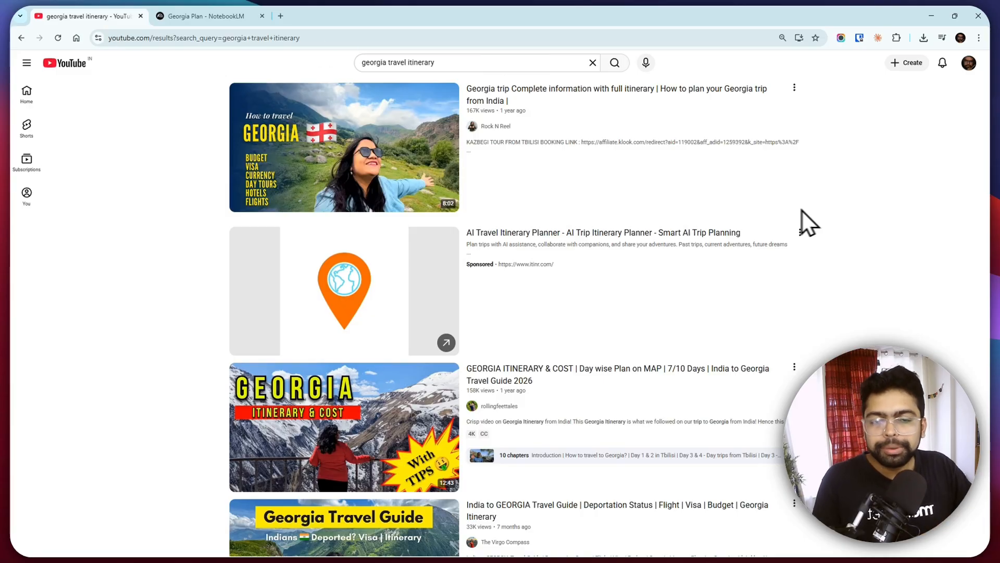
scroll(905, 212, down, 12)
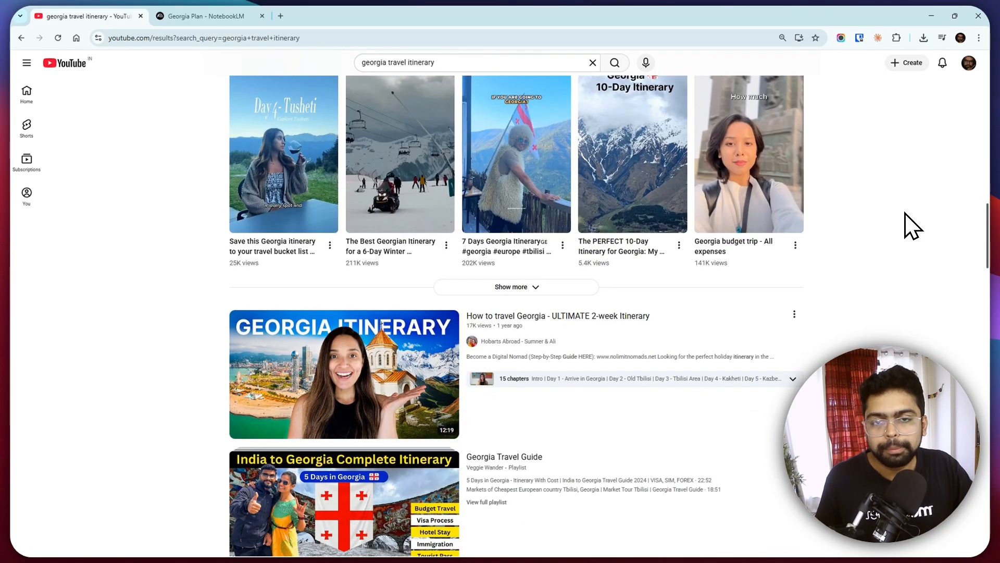
scroll(904, 213, down, 12)
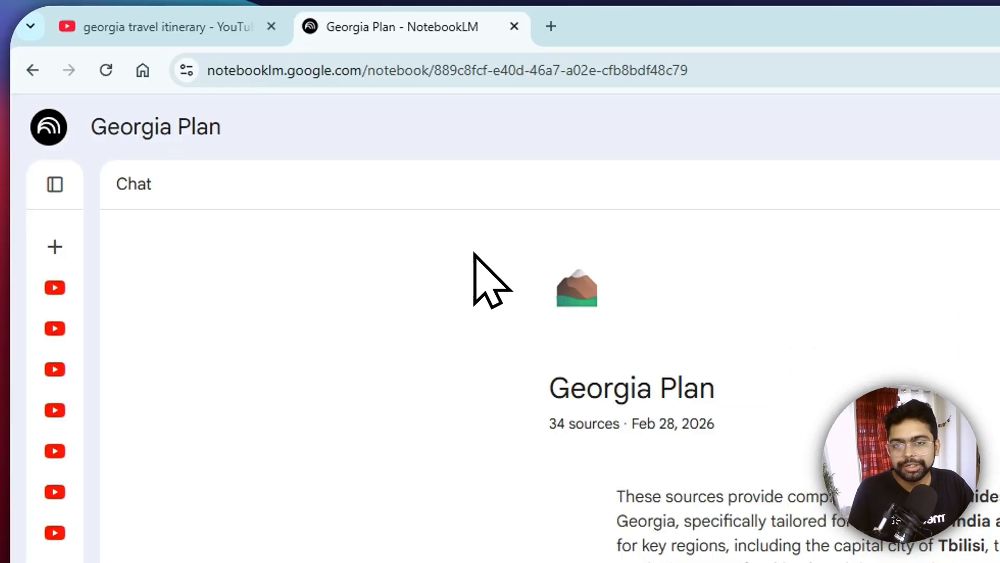
Return to the Georgia Plan notebook in NotebookLM, view the options for adding sources and close them
click(54, 246)
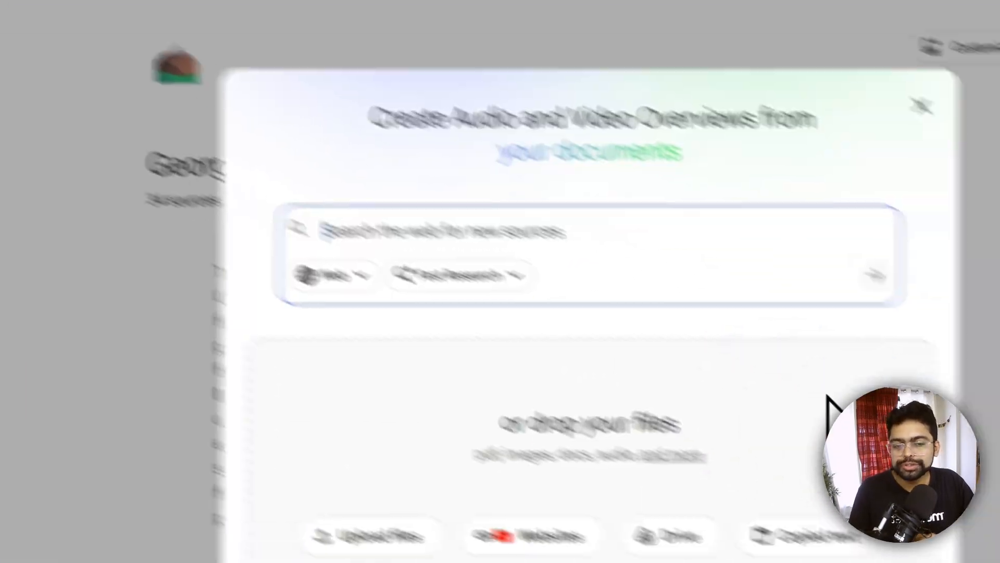
click(922, 105)
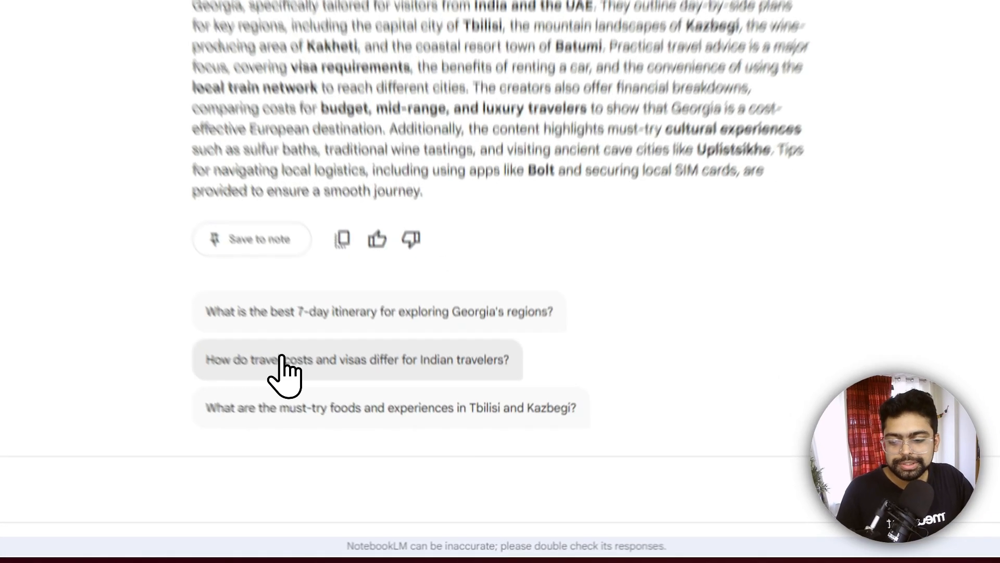
Ask the notebook the suggested question on travel costs and visas for Indian travelers, and how much the trip costs for a couple from india
click(368, 440)
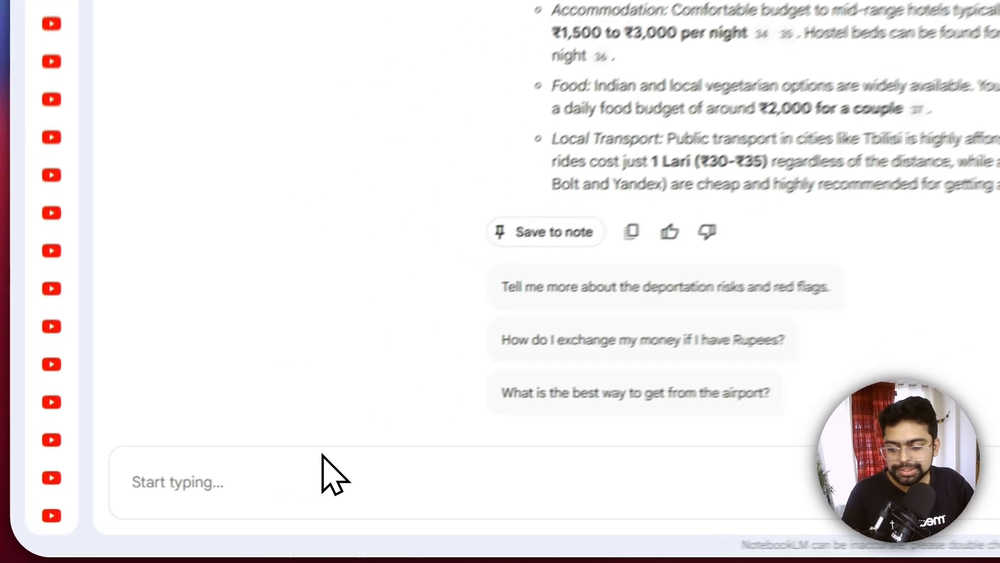
click(176, 511)
text(how much does it)
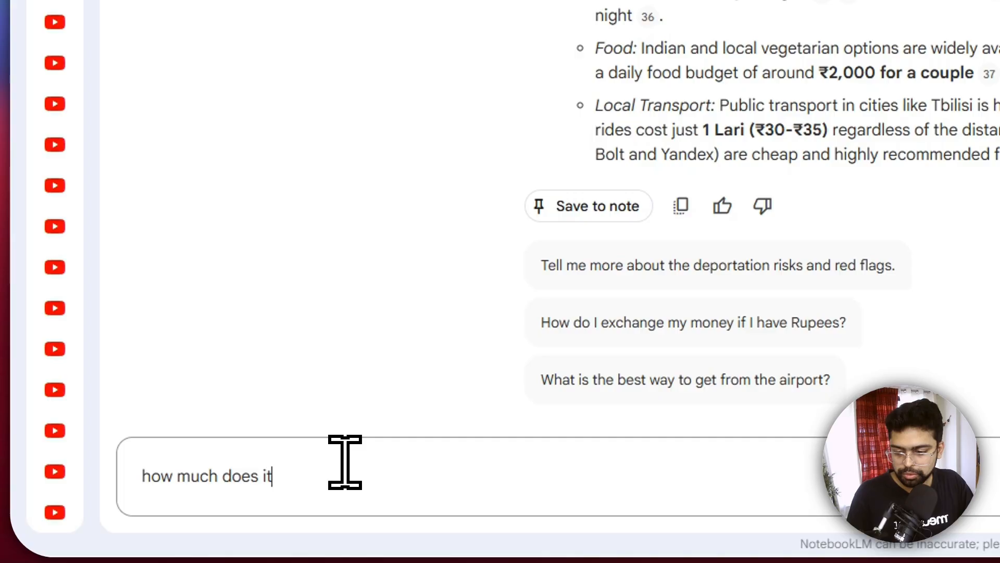
text( cost for a couple from ind)
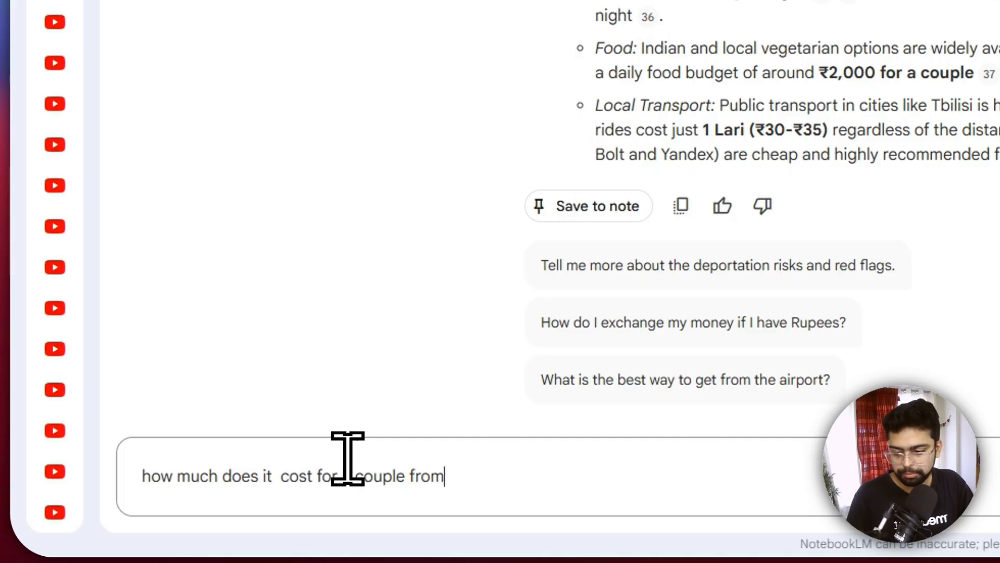
text(ia for 5)
key(Return)
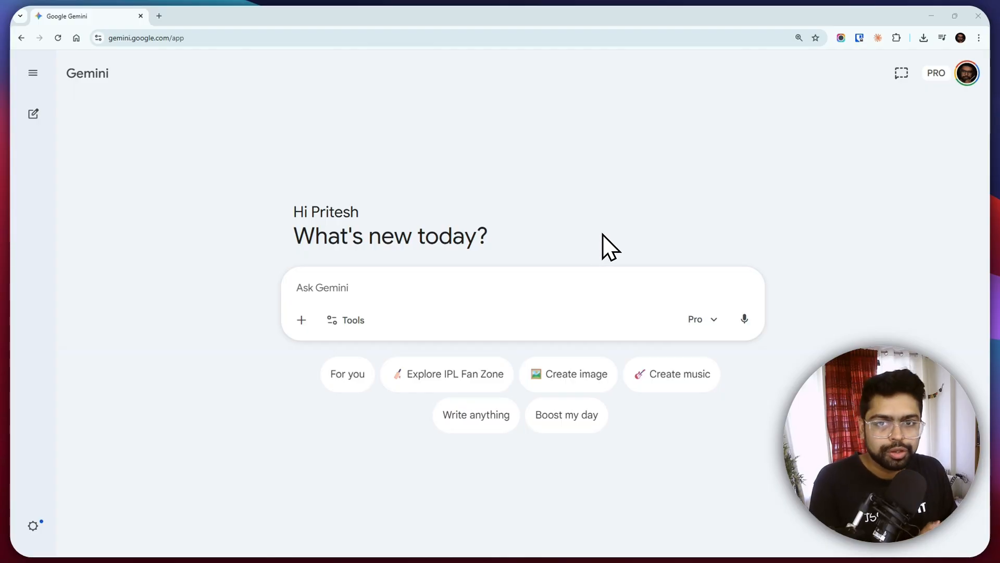
In Gemini, upload the SureFeedback Cloud clip from the Videos & Recordings folder and ask "what is this video all about?"
click(301, 320)
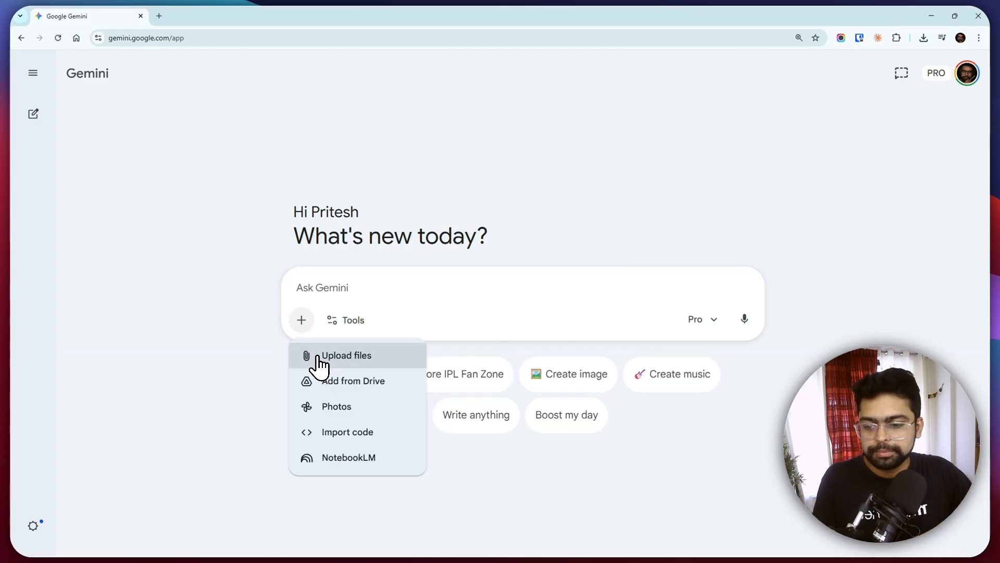
click(319, 359)
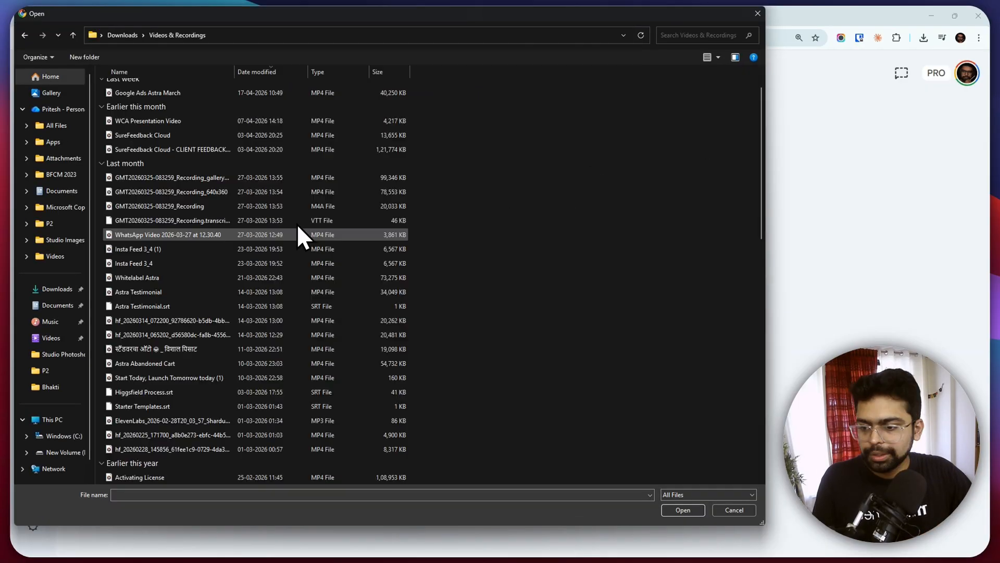
double_click(203, 405)
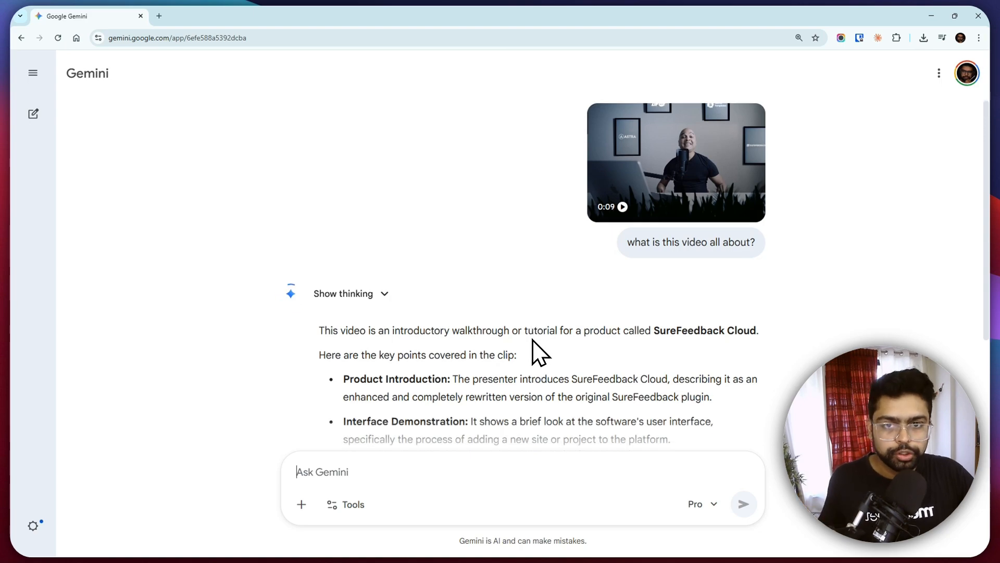
scroll(542, 354, down, 2)
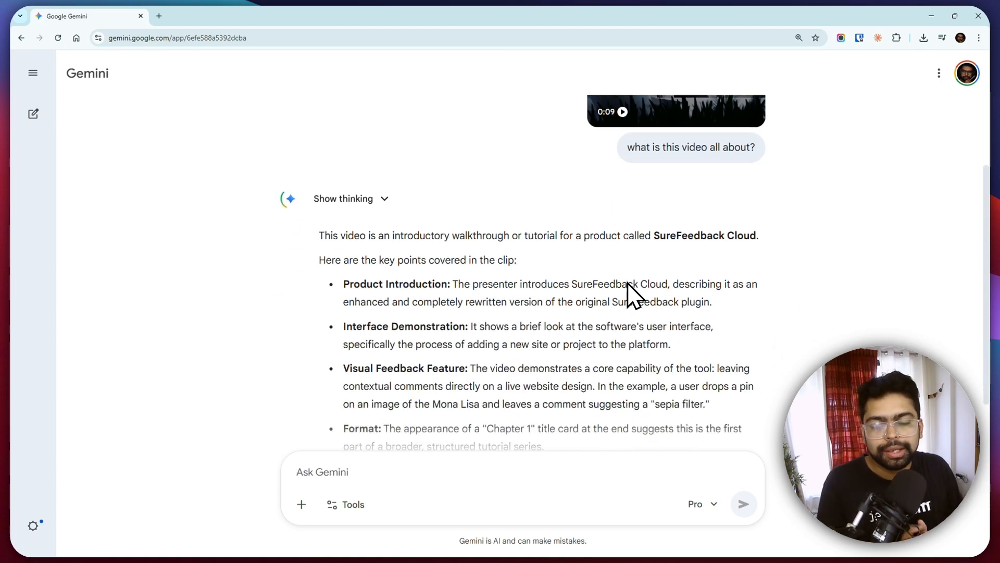